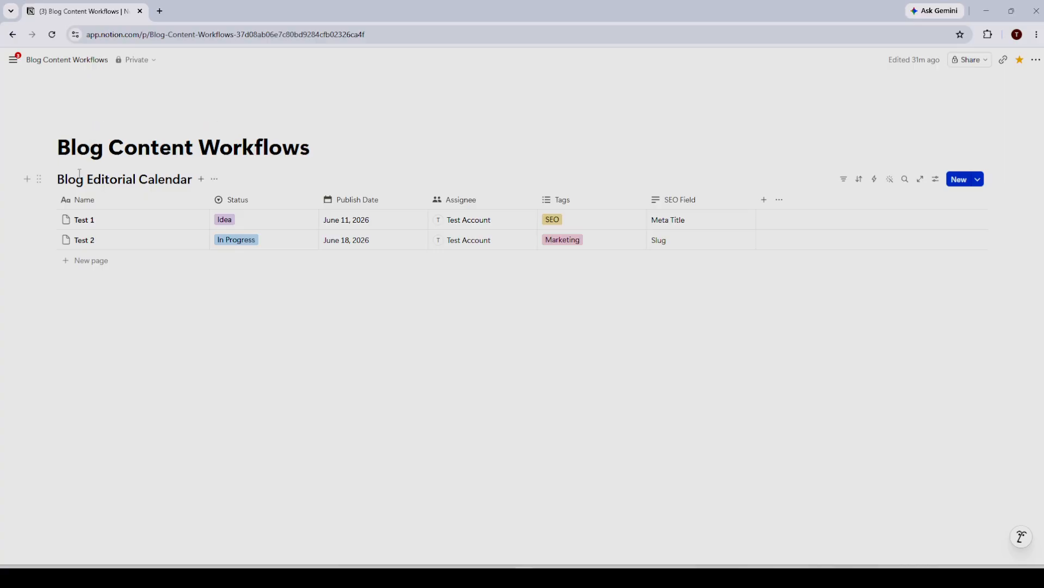
pyautogui.click(419, 408)
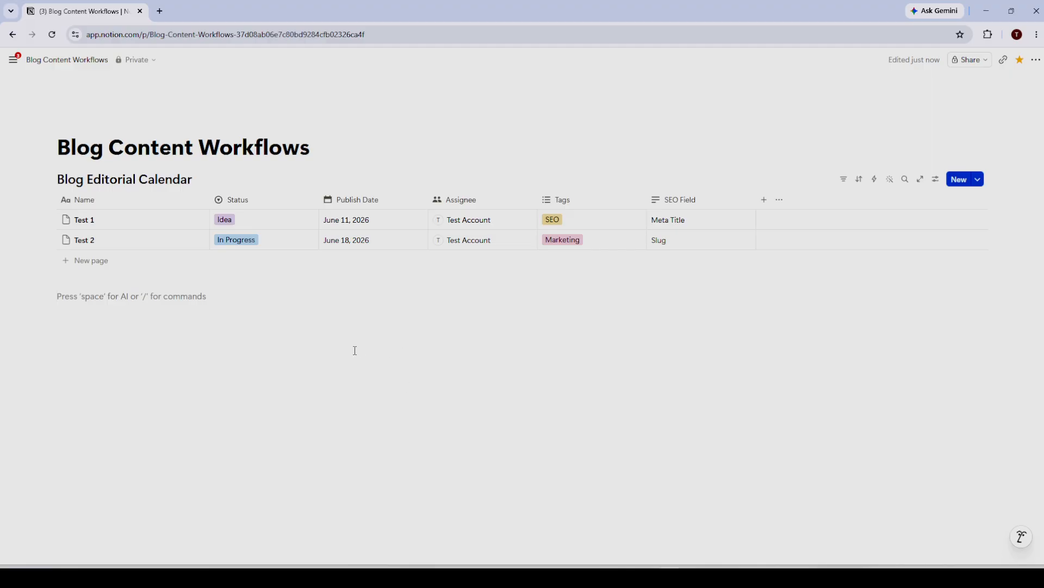
pyautogui.write('/')
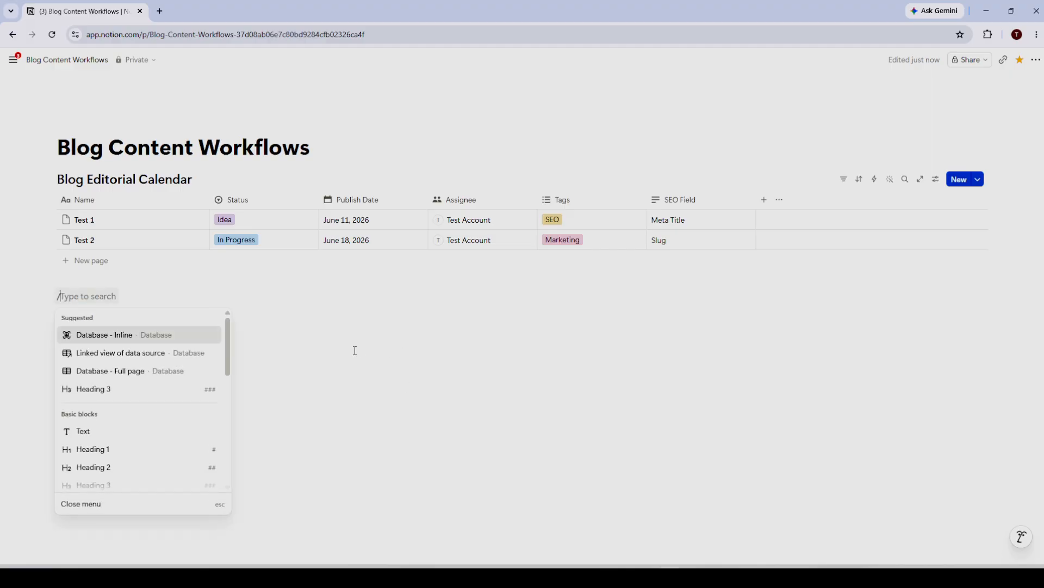
pyautogui.write('board')
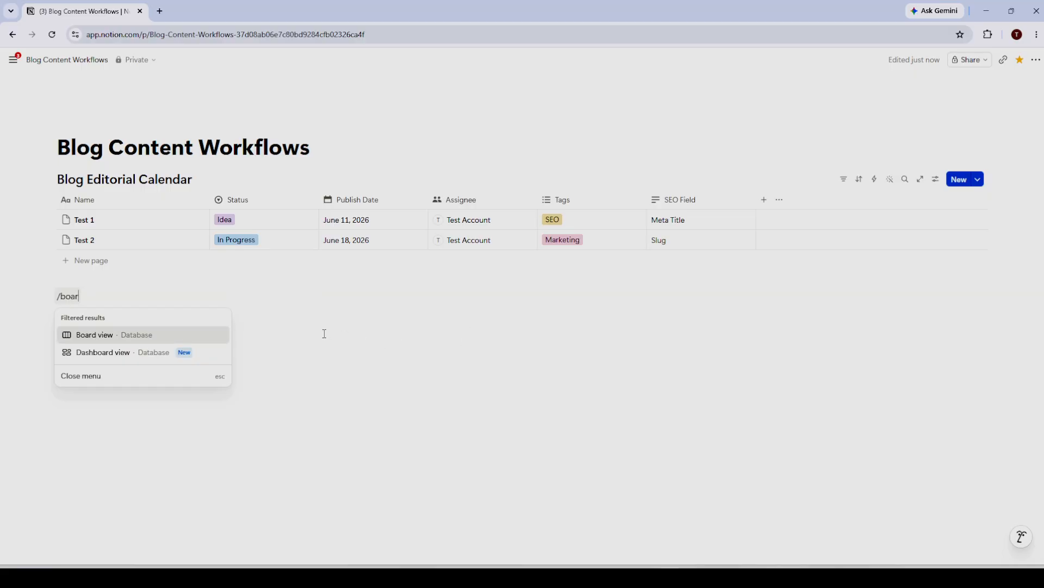
pyautogui.press('BackSpace')
pyautogui.press('BackSpace')
pyautogui.press('BackSpace')
pyautogui.press('BackSpace')
pyautogui.press('BackSpace')
pyautogui.press('BackSpace')
pyautogui.press('BackSpace')
pyautogui.press('BackSpace')
pyautogui.press('BackSpace')
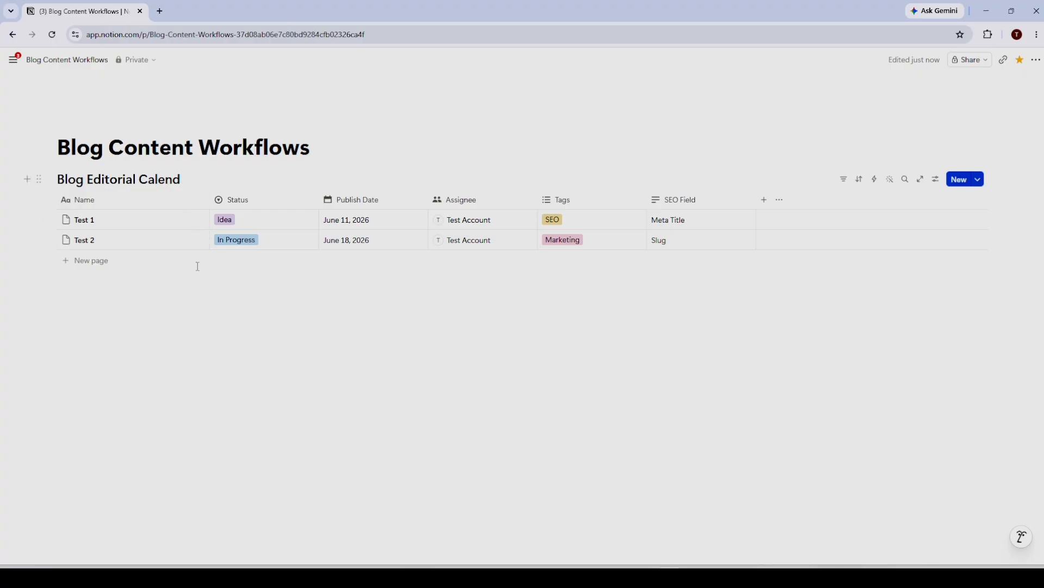
pyautogui.write('ar')
pyautogui.click(338, 350)
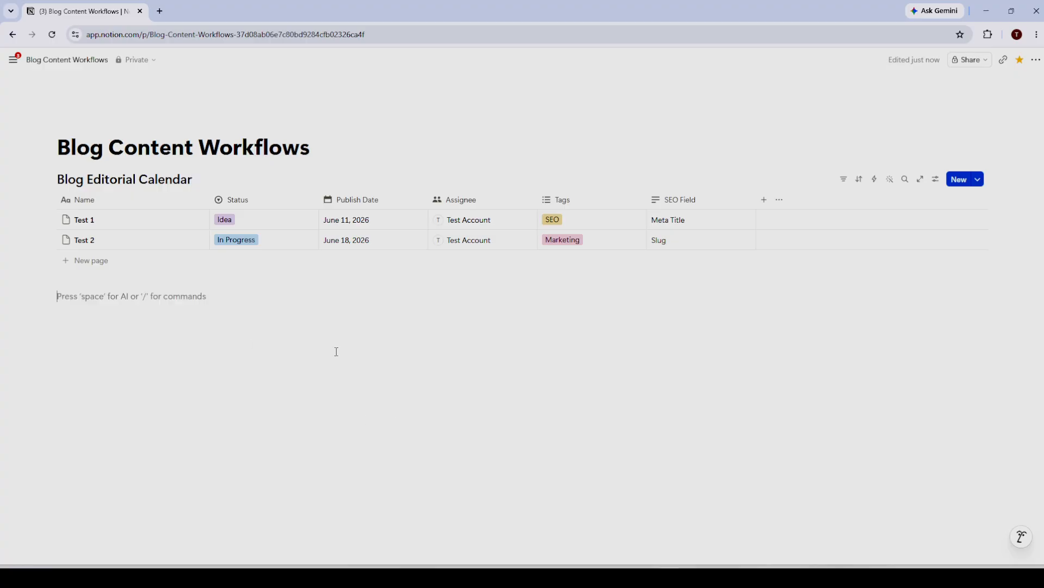
# Add a Board view to the Blog Editorial Calendar database and switch between its Table and Board views
pyautogui.click(200, 179)
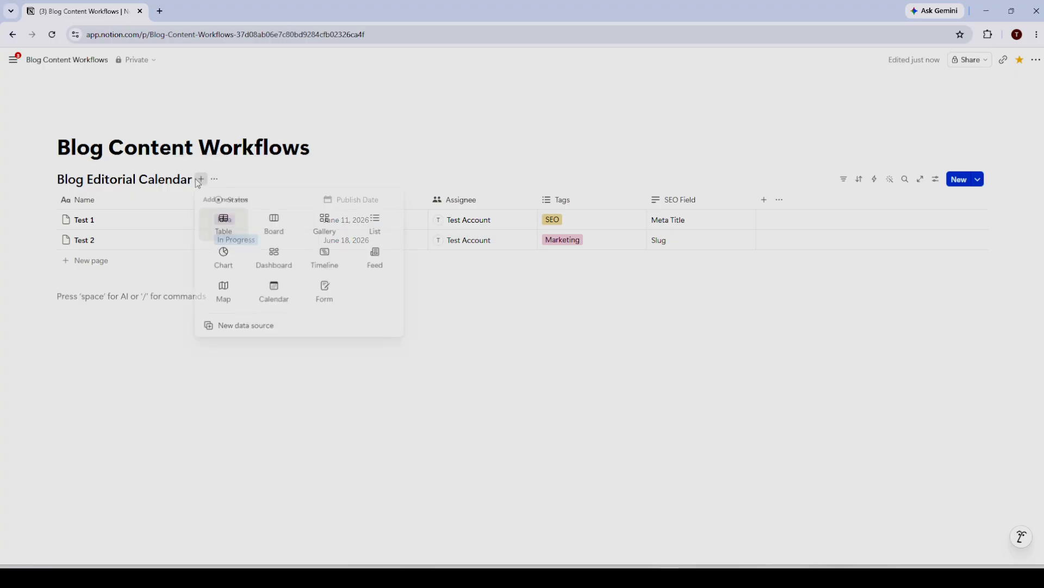
pyautogui.click(276, 225)
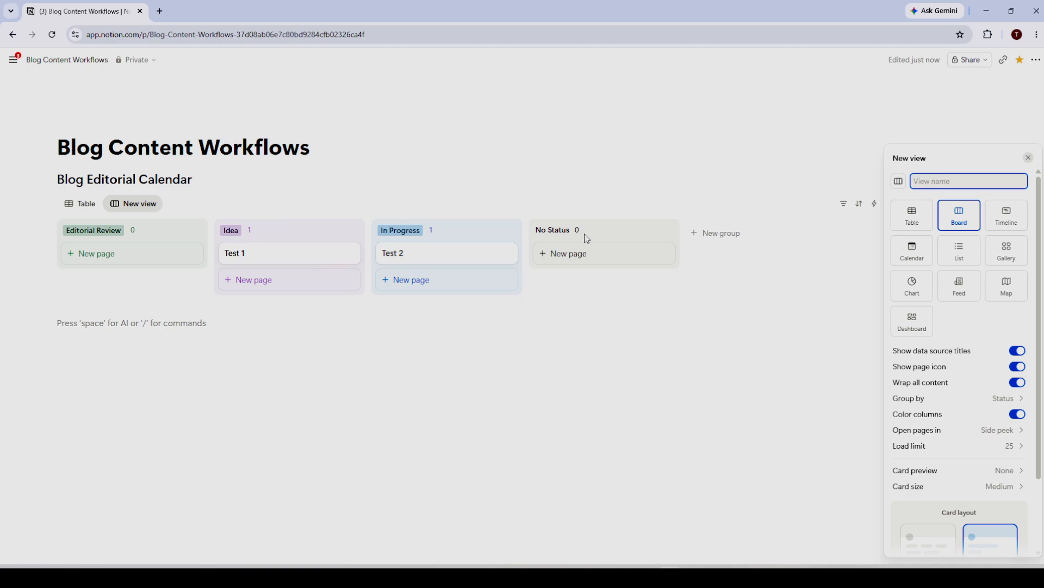
pyautogui.click(79, 206)
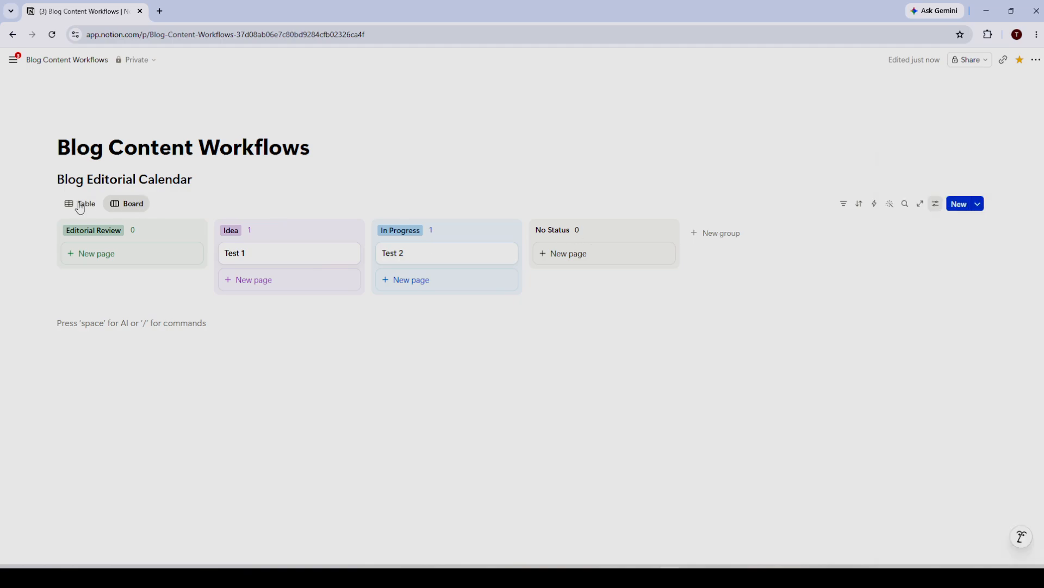
pyautogui.click(80, 206)
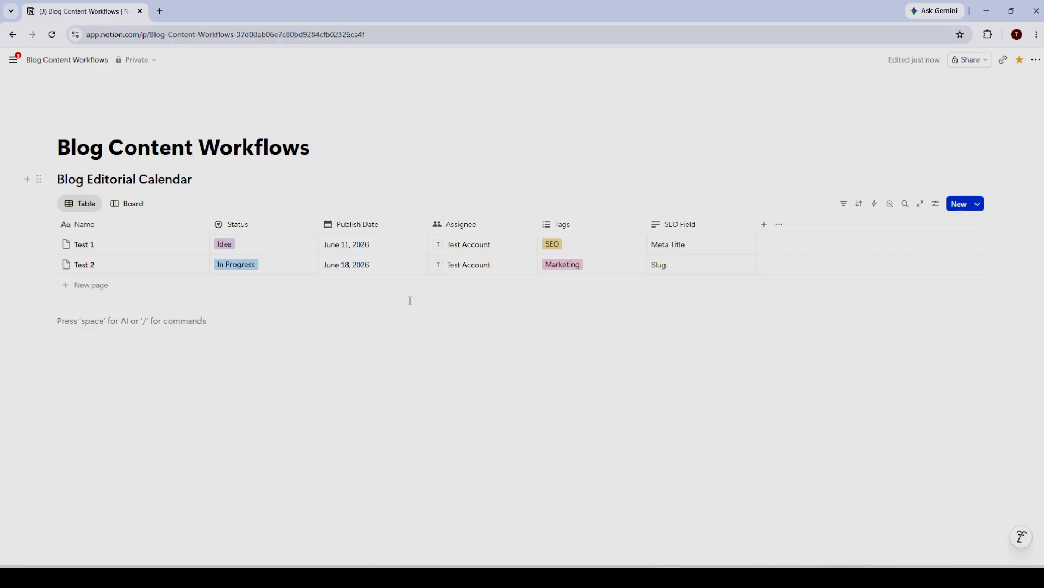
pyautogui.click(128, 207)
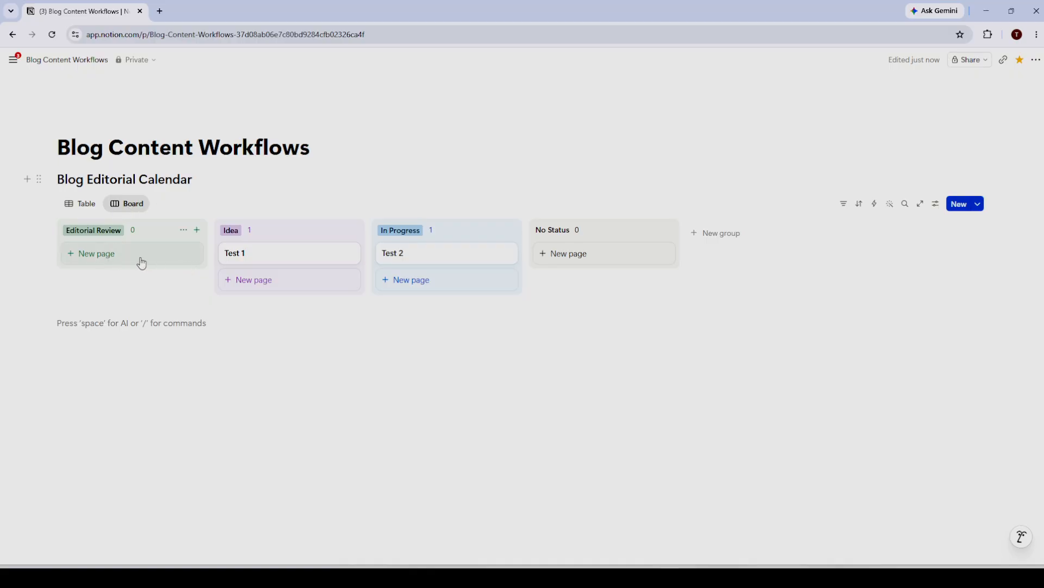
# Open the Test 1 card from the board and review its available Status and Tags options
pyautogui.click(235, 260)
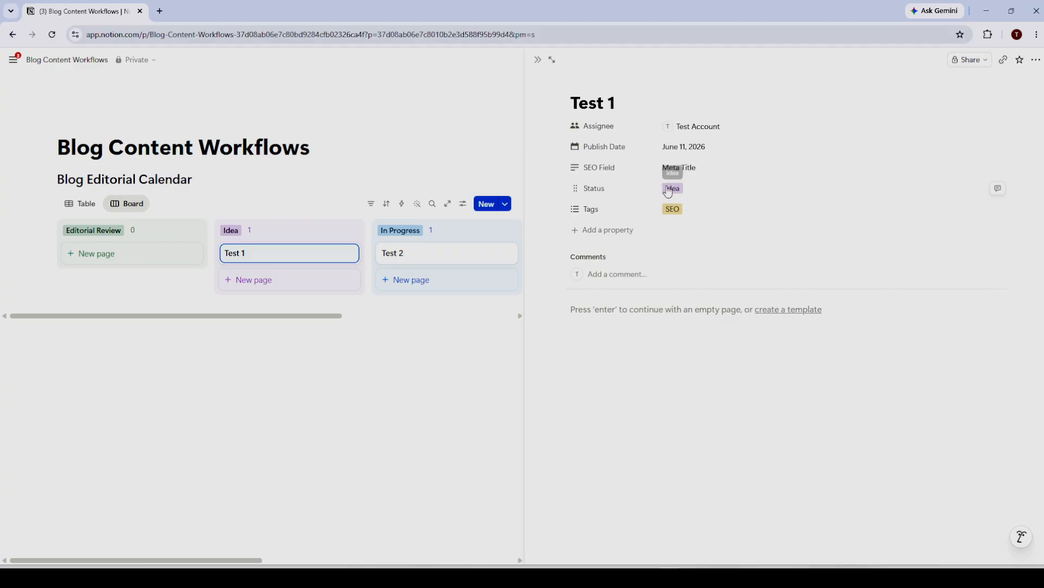
pyautogui.click(668, 187)
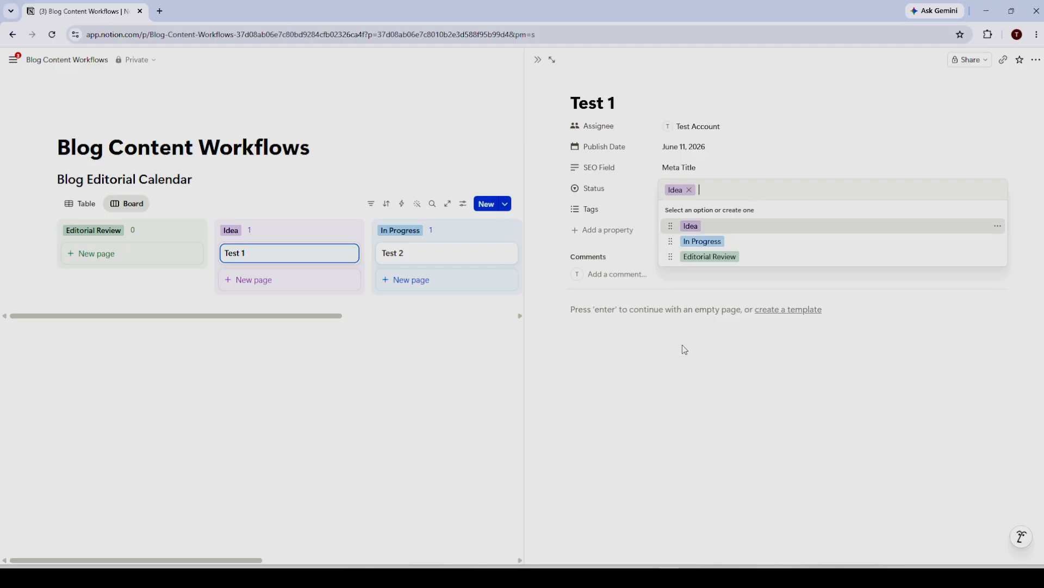
pyautogui.click(707, 337)
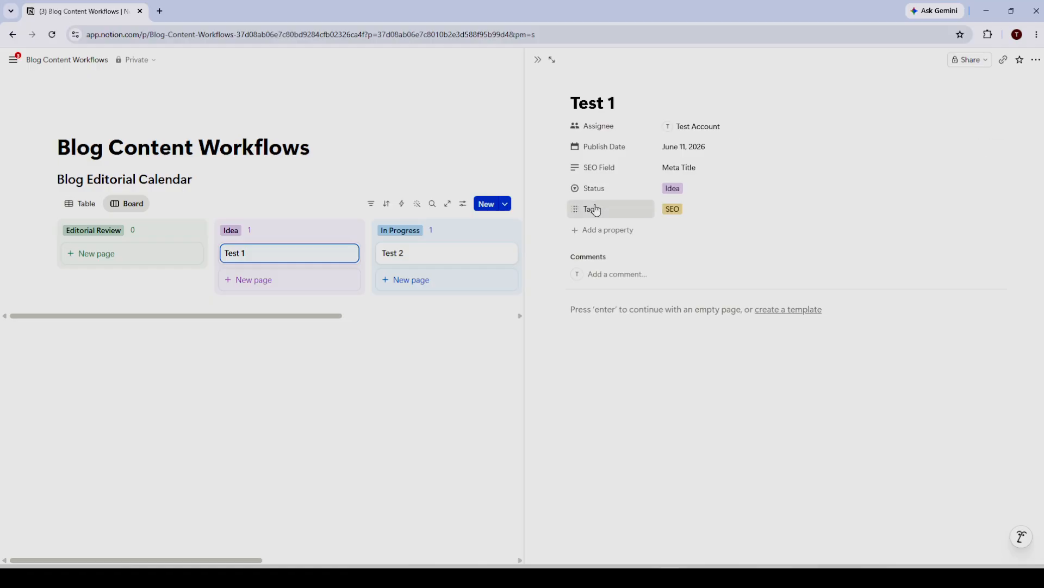
pyautogui.click(670, 217)
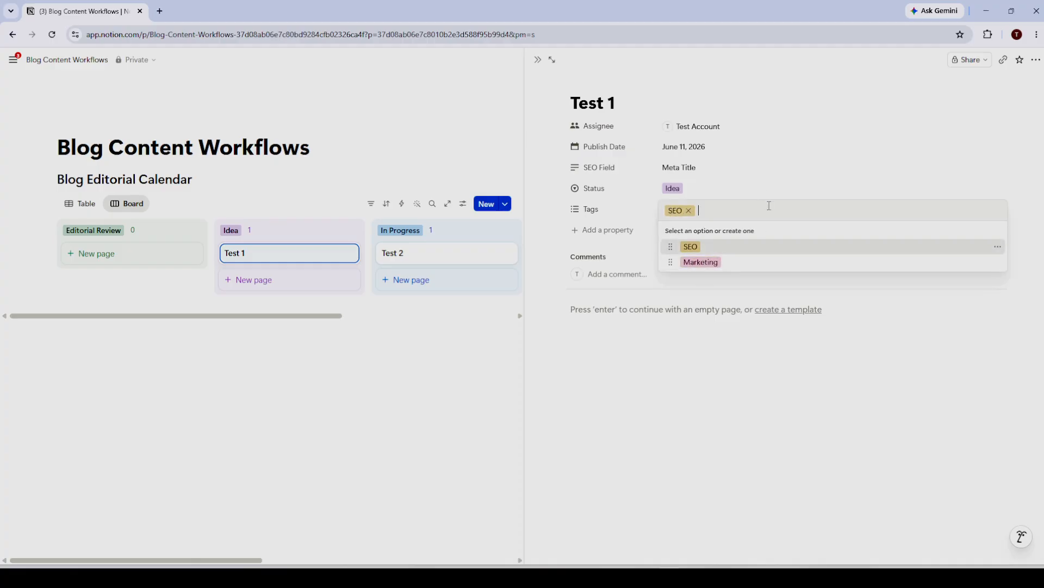
pyautogui.click(788, 87)
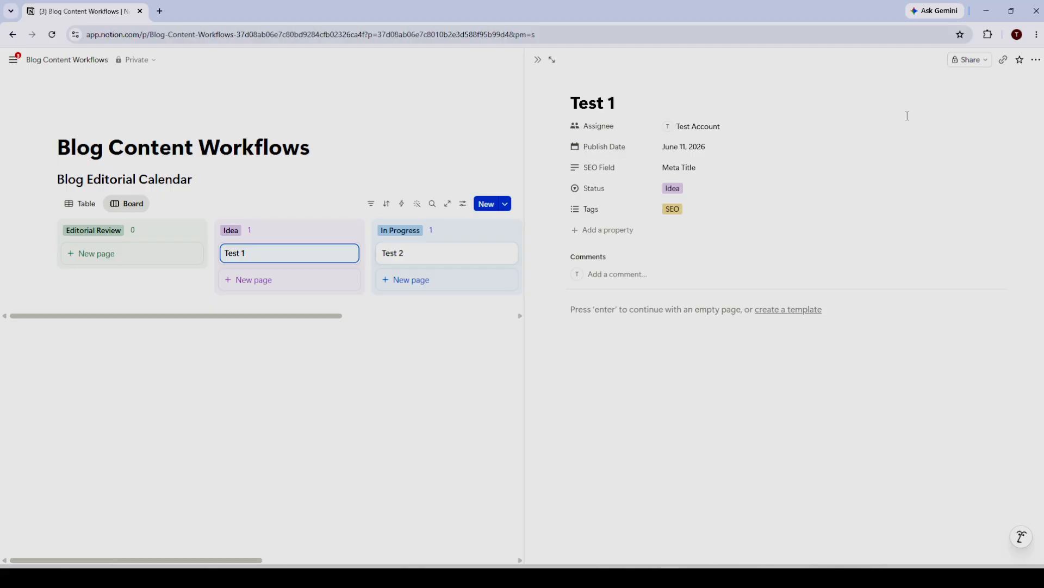
pyautogui.click(540, 64)
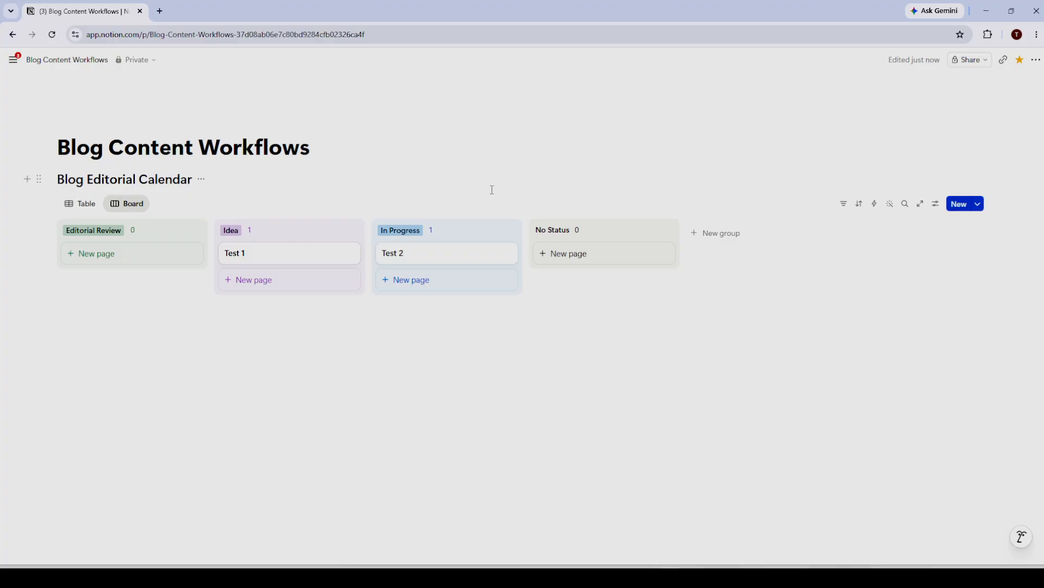
# Create a new page template for the Blog Editorial Calendar, leaving its title, properties and body empty
pyautogui.click(977, 207)
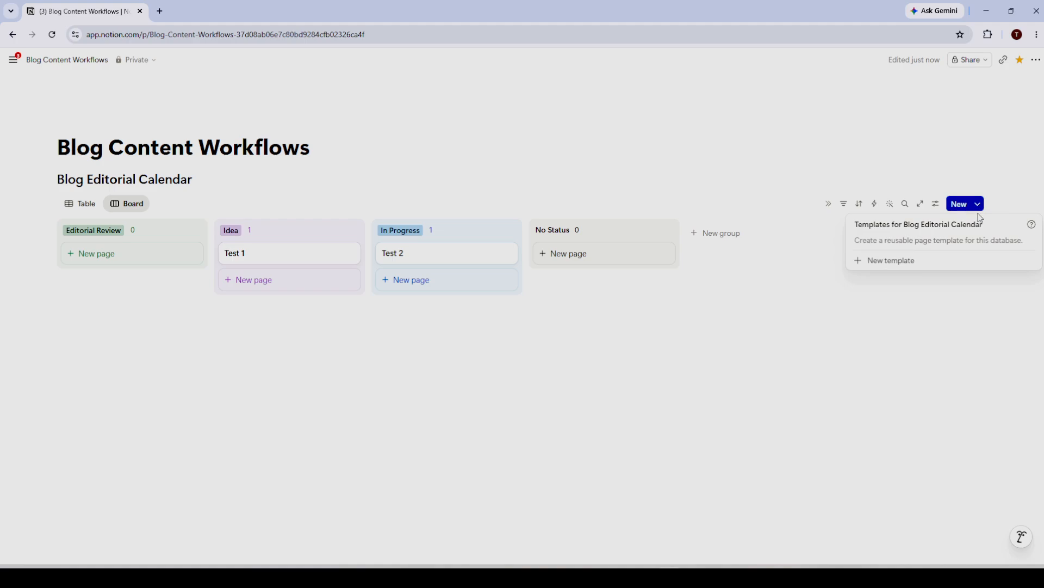
pyautogui.click(898, 260)
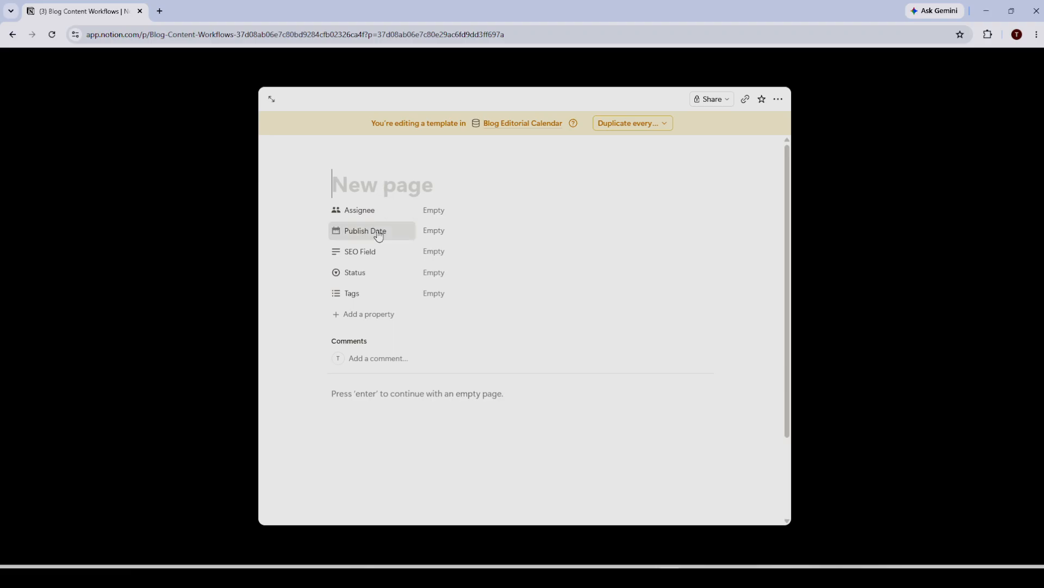
pyautogui.click(390, 398)
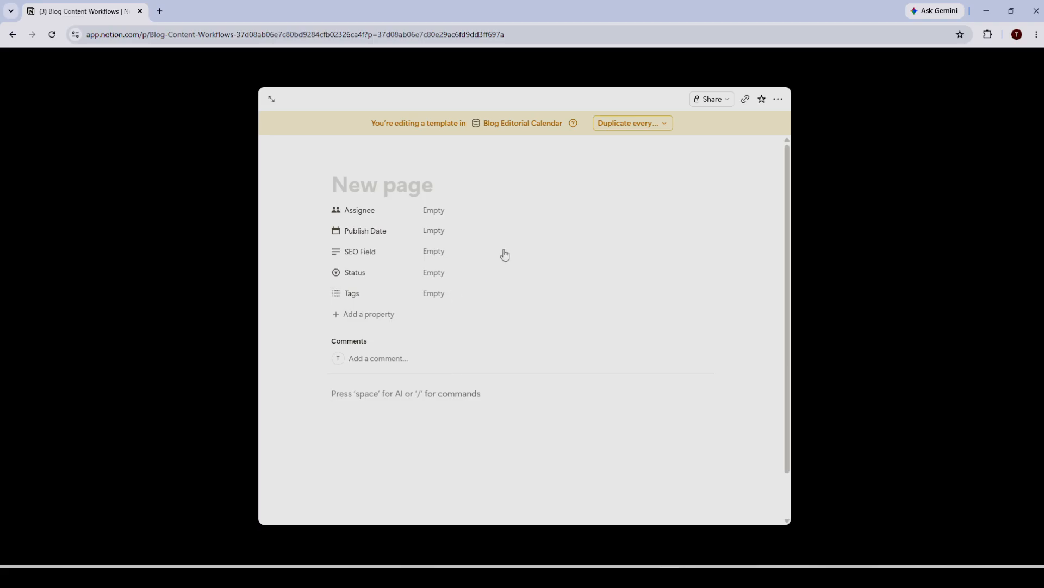
pyautogui.click(384, 191)
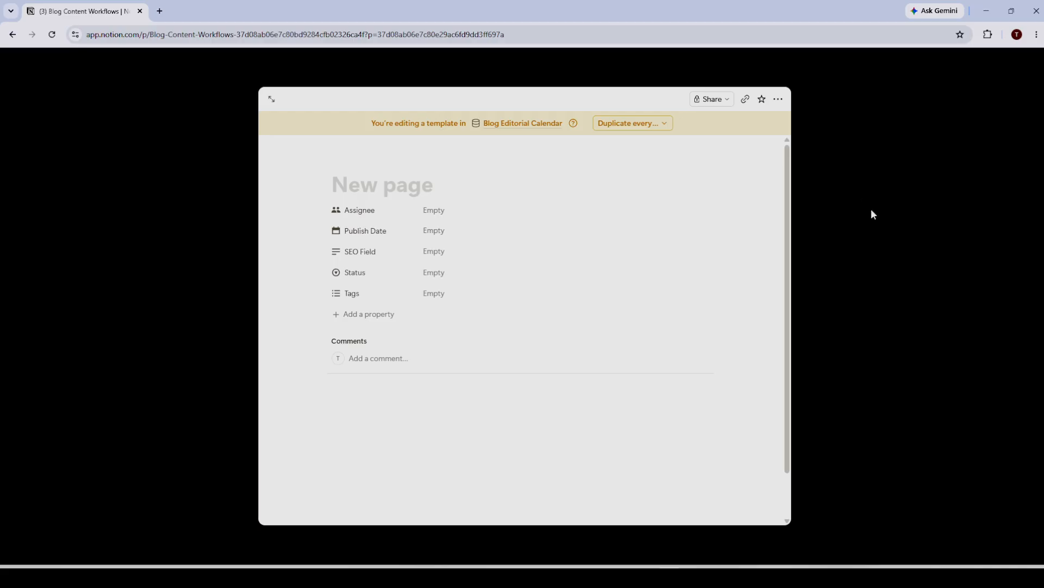
pyautogui.click(900, 291)
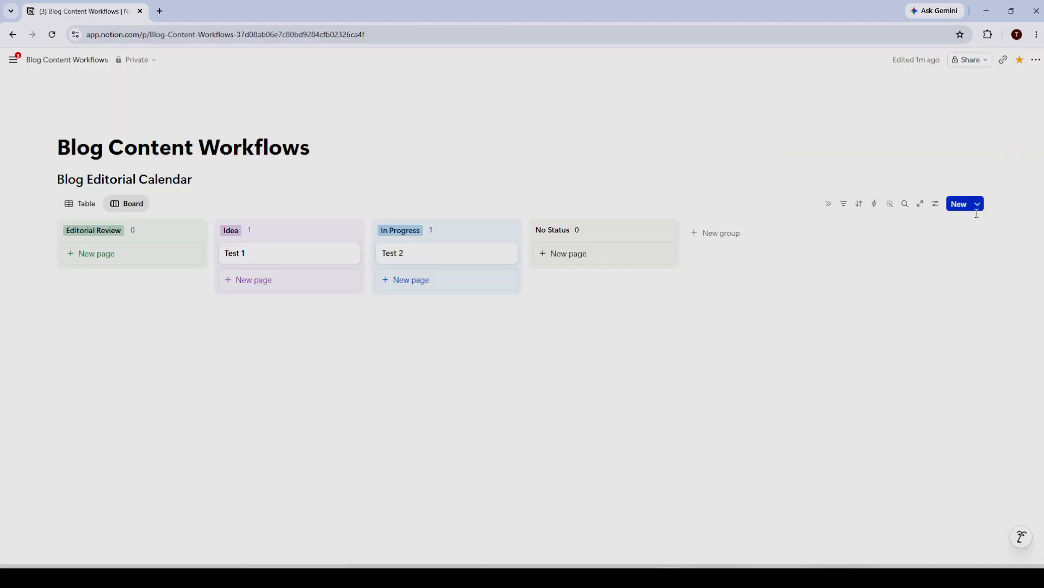
# Review the Blog Editorial Calendar's template list and the actions available for the untitled template
pyautogui.click(978, 207)
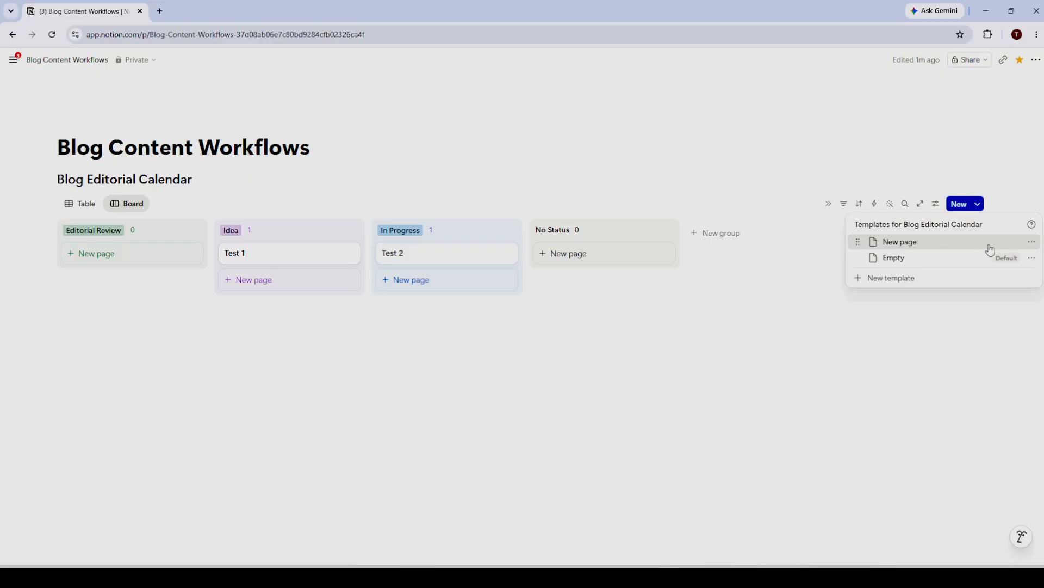
pyautogui.click(1031, 242)
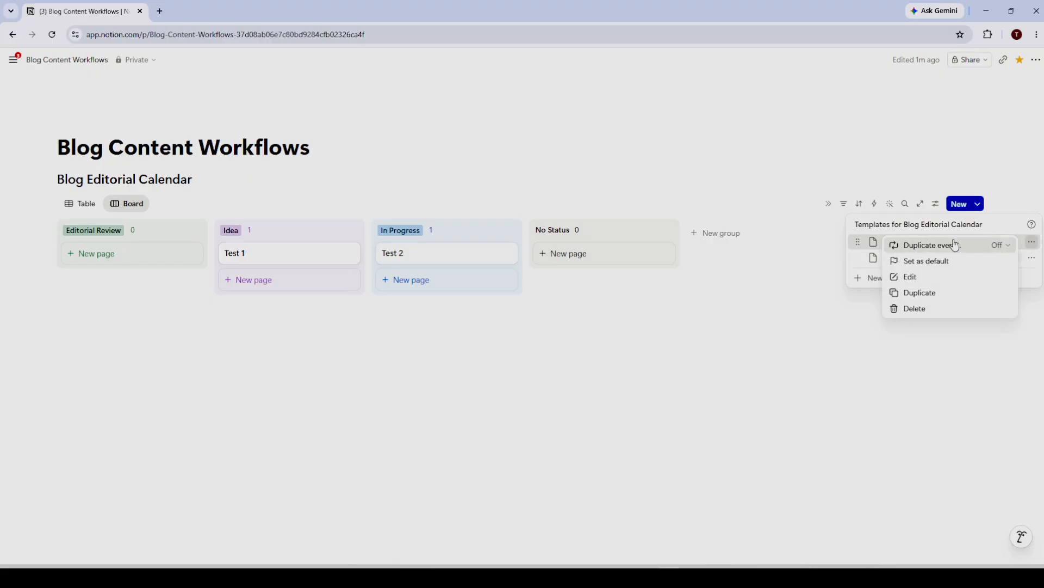
pyautogui.click(810, 341)
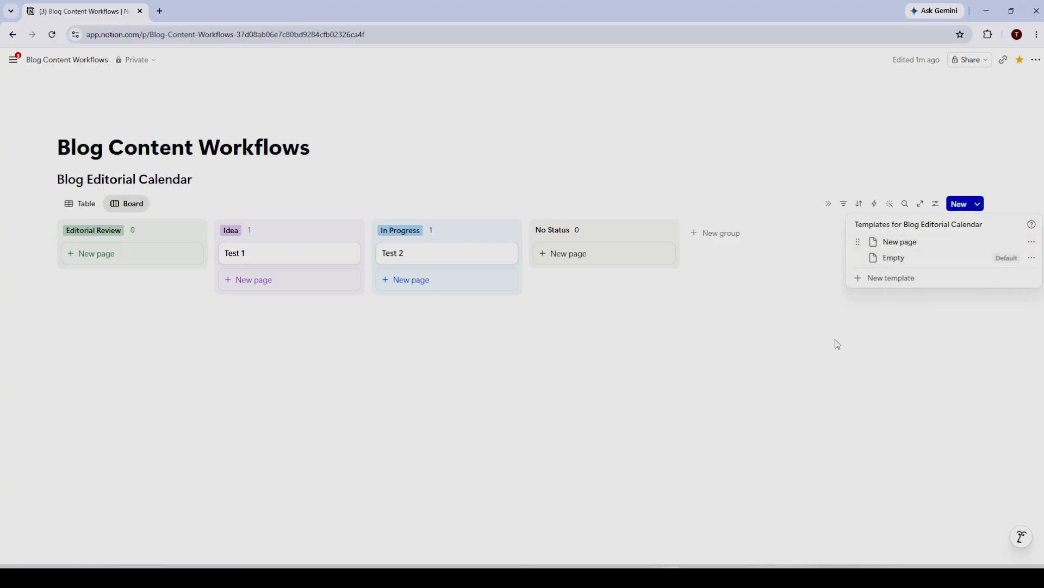
pyautogui.click(858, 362)
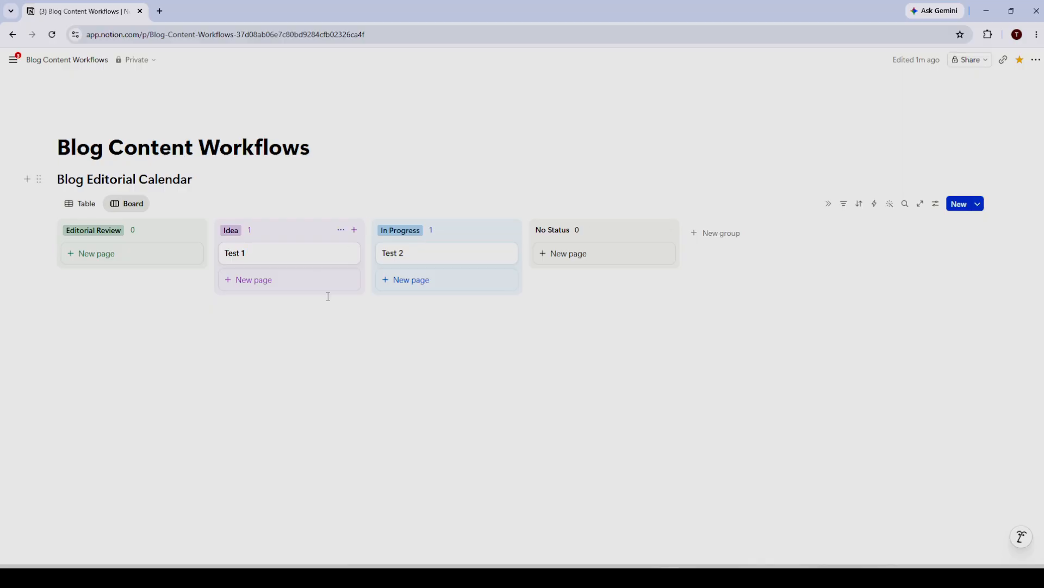